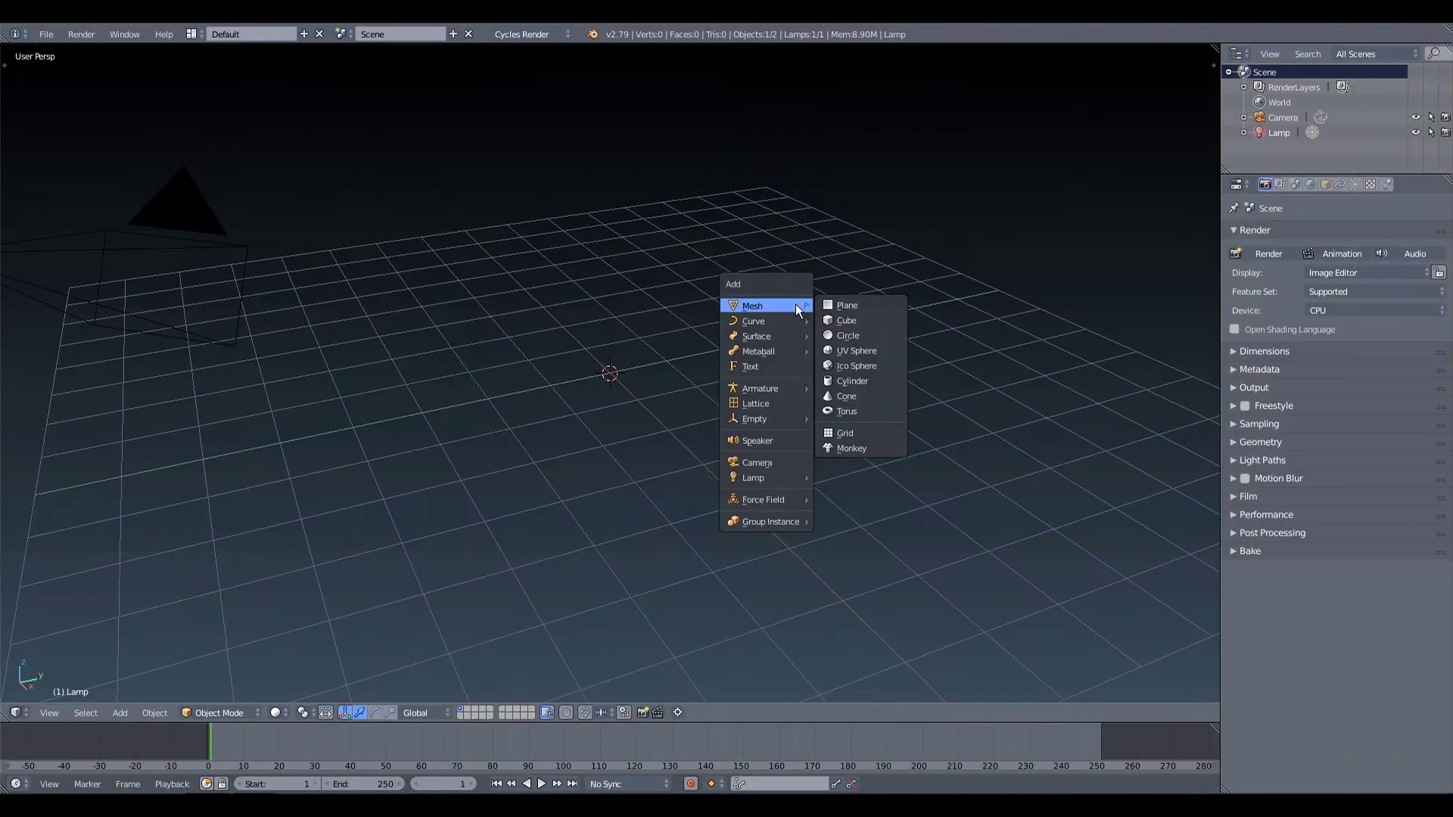
Step: Add a cube mesh to the empty scene and orbit and zoom to inspect it
left_click(866, 322)
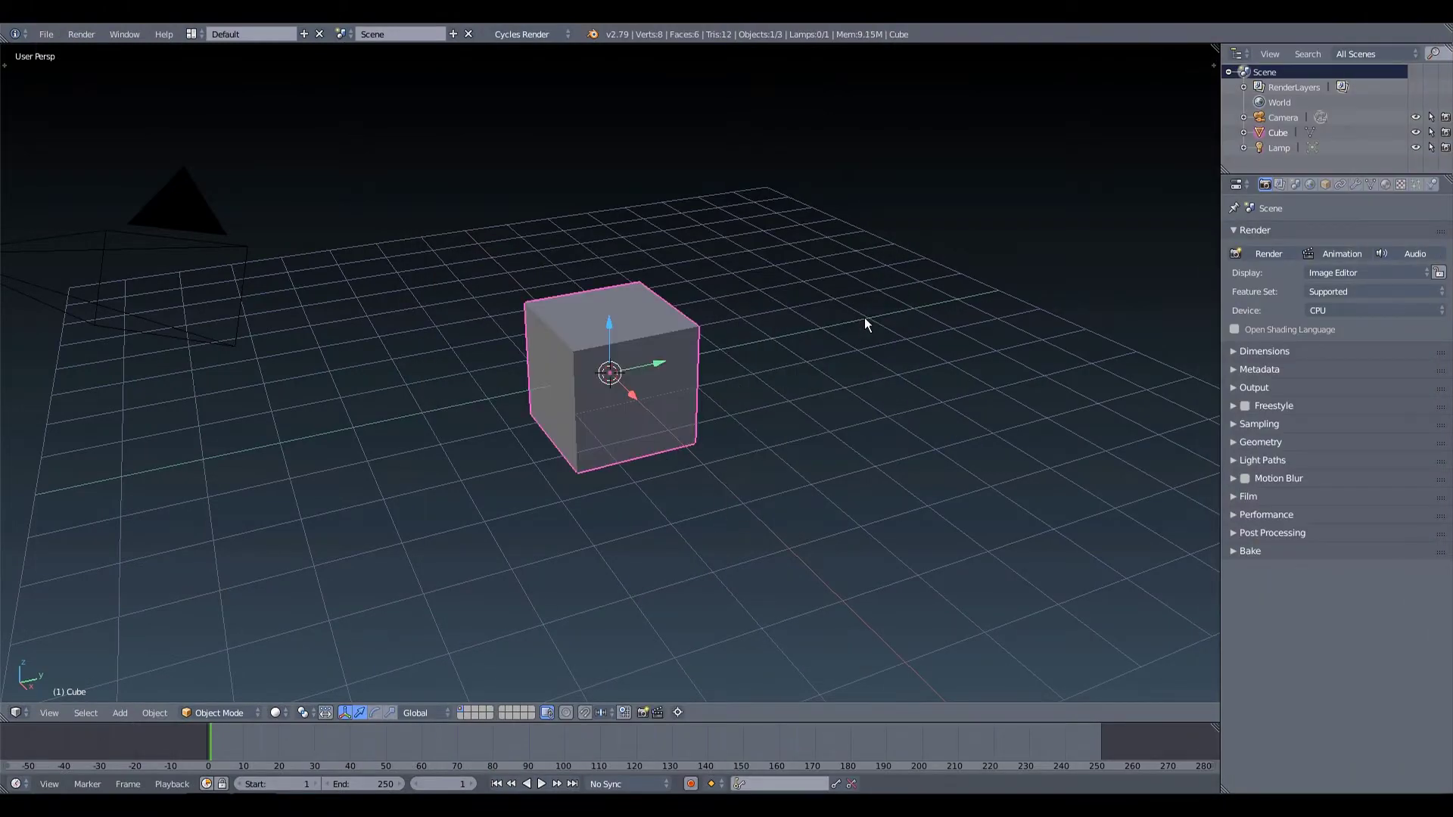
middle_click_drag(864, 316, 753, 327)
scroll(684, 330, "up", 3)
scroll(687, 349, "up", 5)
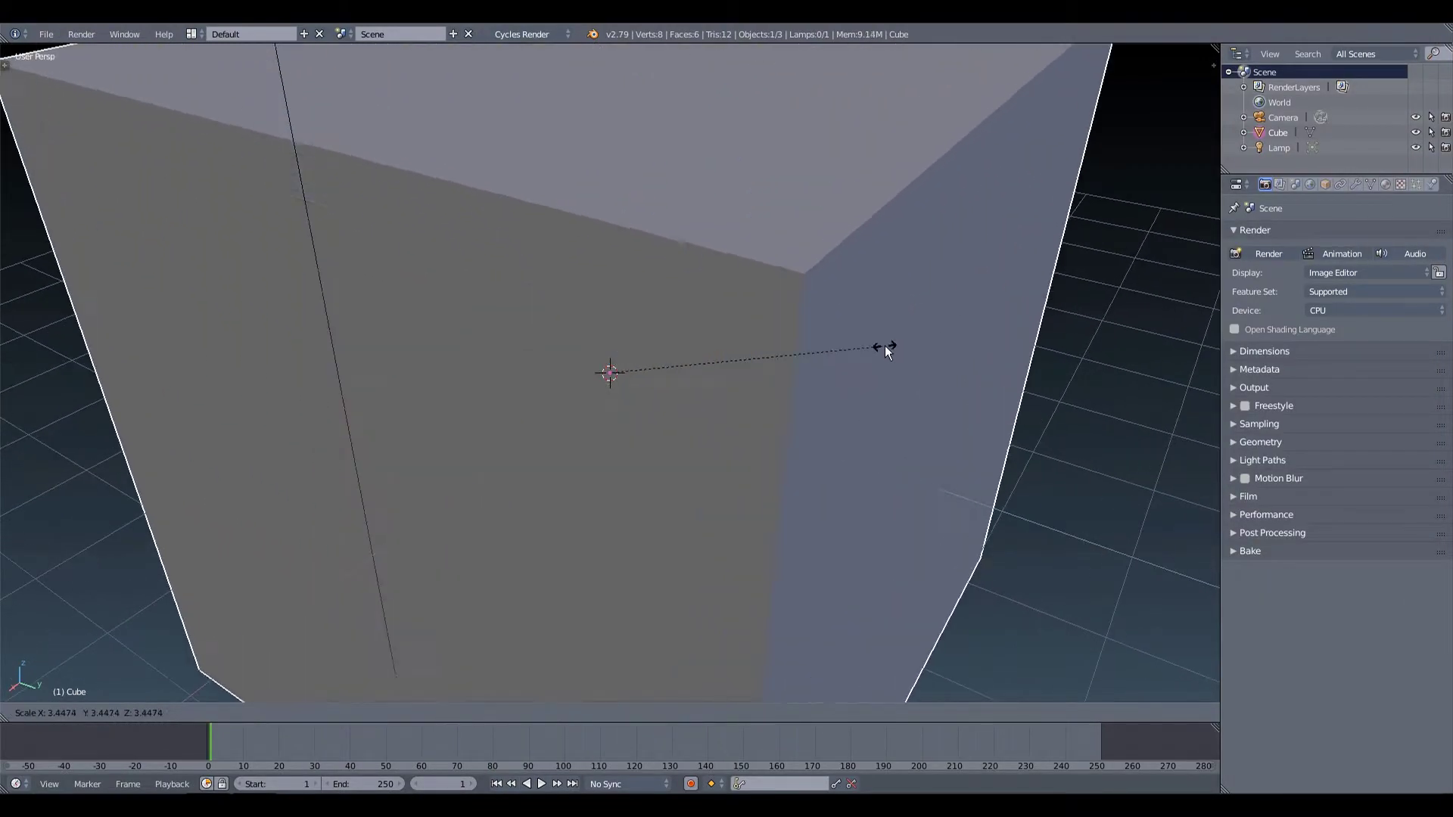
scroll(715, 321, "down", 3)
middle_click_drag(647, 537, 623, 383)
scroll(675, 393, "up", 3)
scroll(650, 357, "down", 2)
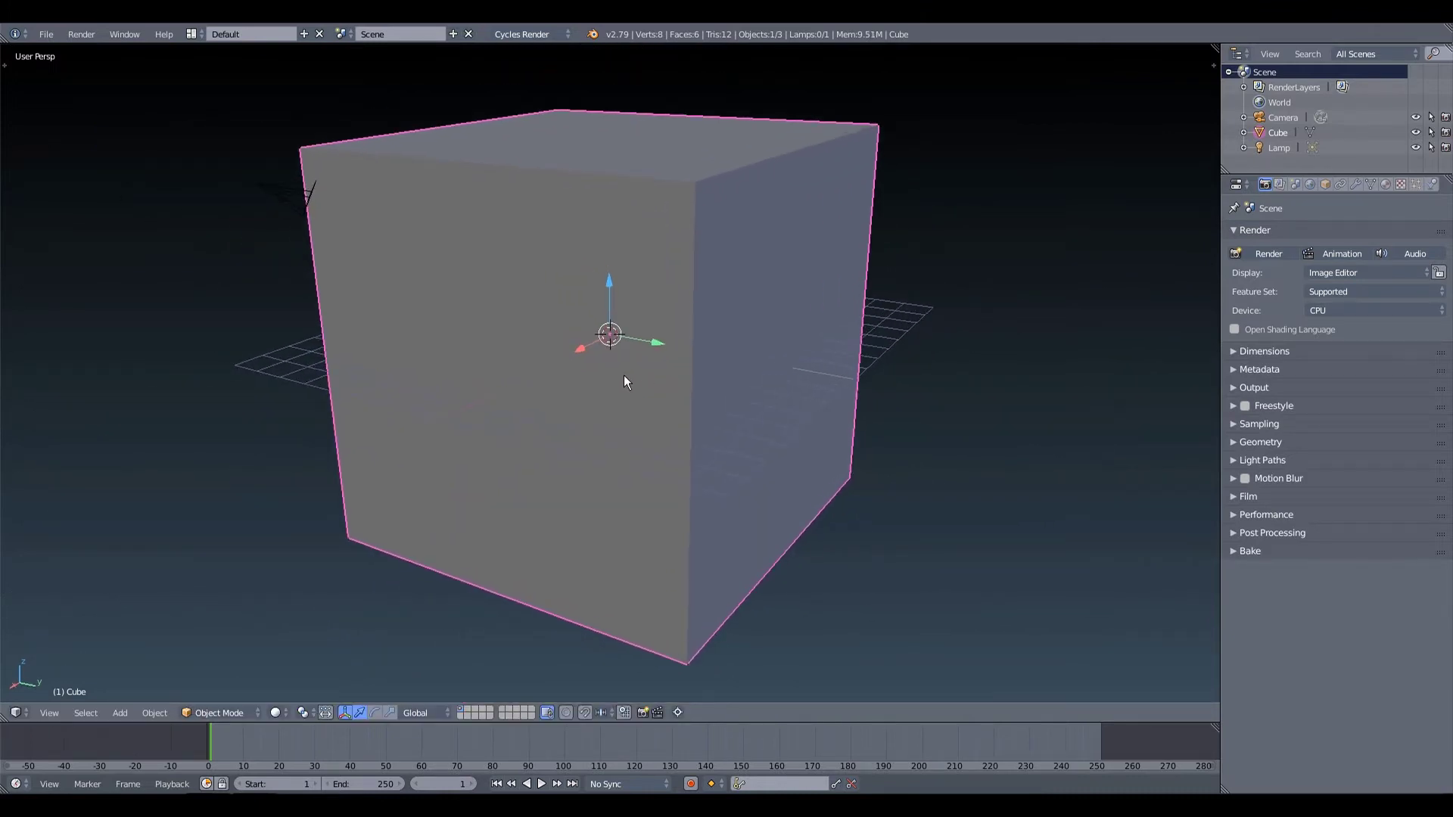
Step: Enable Fluid physics on the large cube and set its type to Domain
left_click(1433, 186)
left_click(1410, 274)
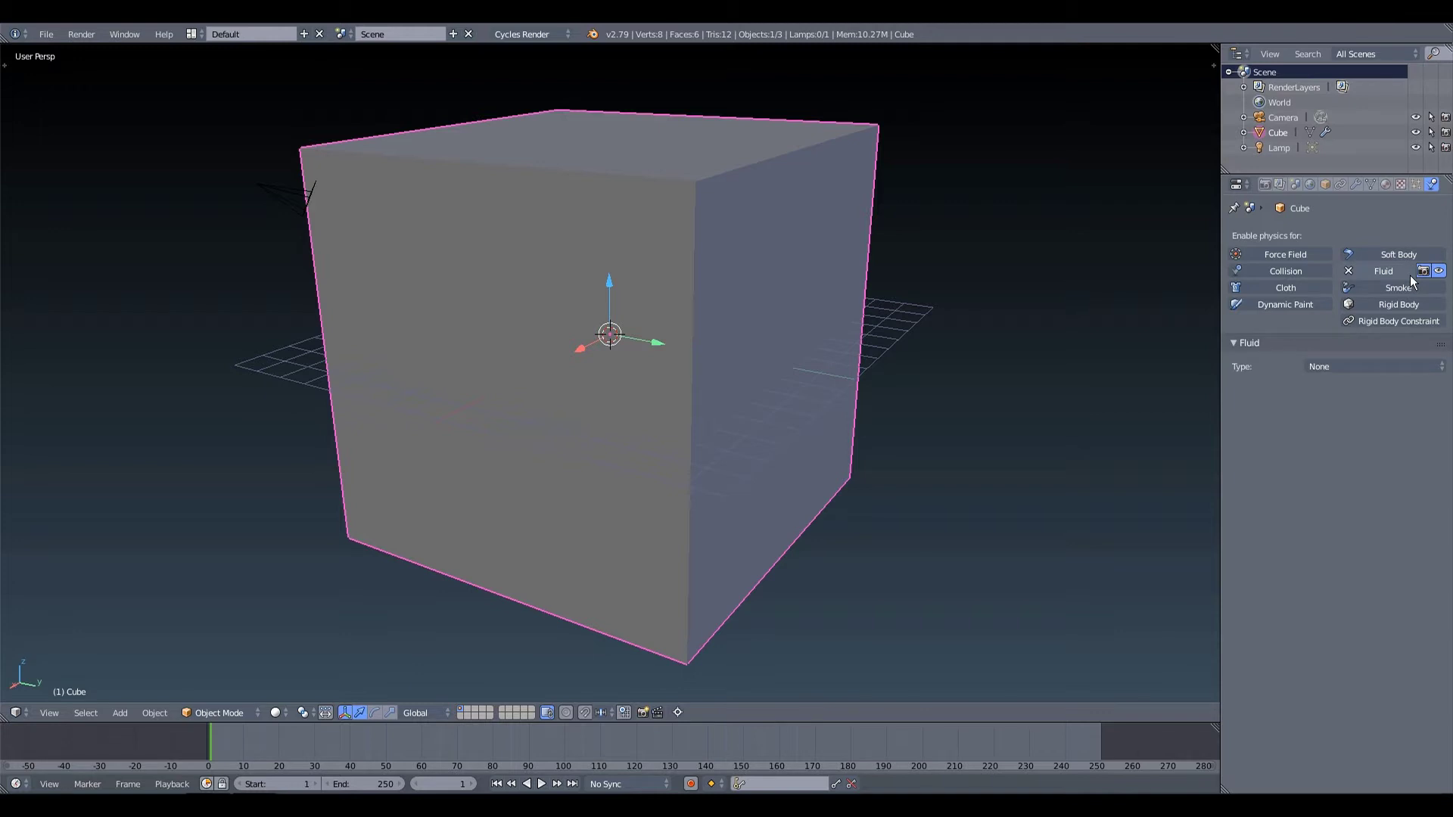
left_click(1373, 366)
left_click(1373, 333)
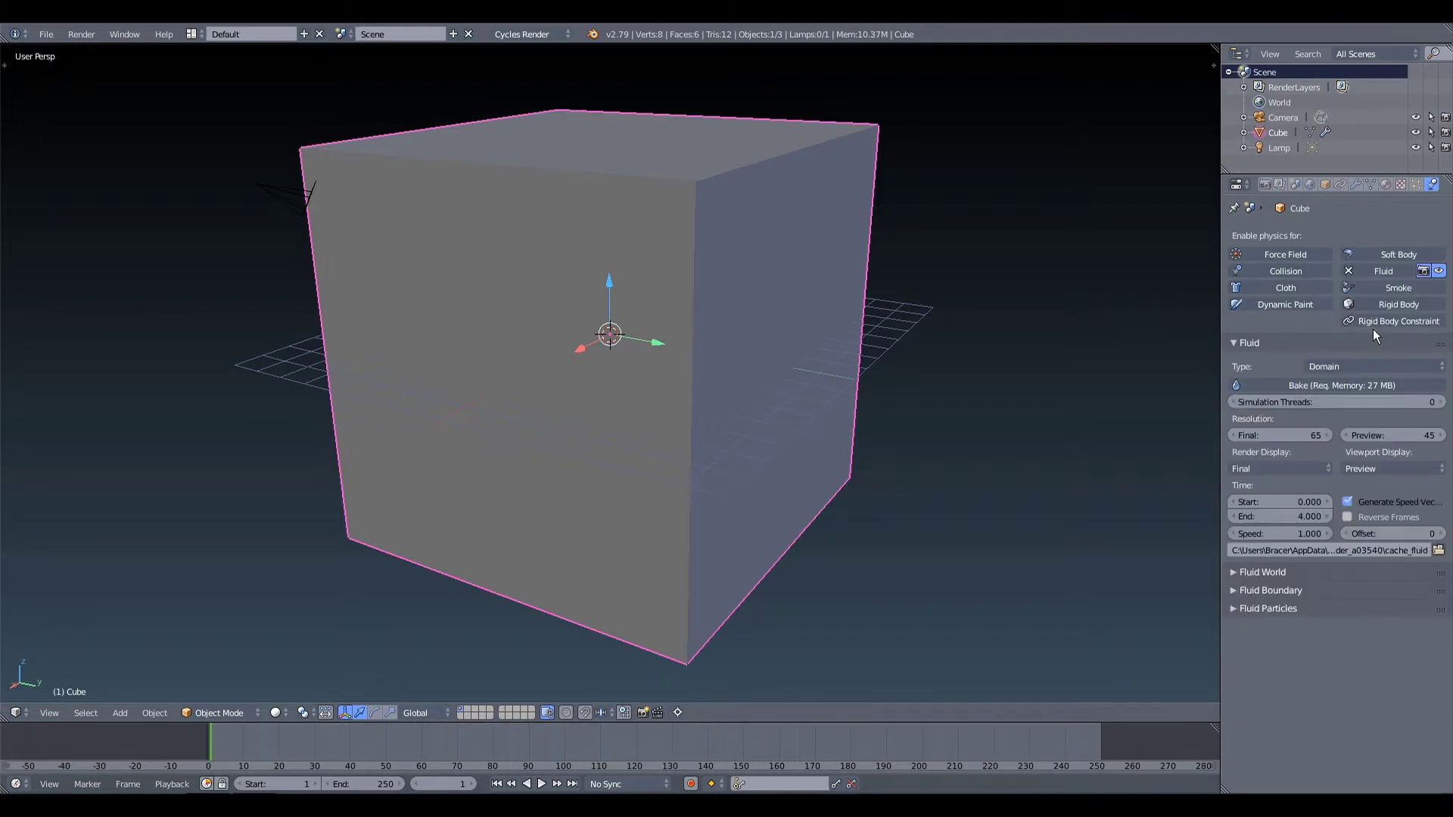
Step: Set the domain's preview resolution to 1 and Viewport Display to Final
left_click(1430, 433)
key("Return")
left_click(1412, 471)
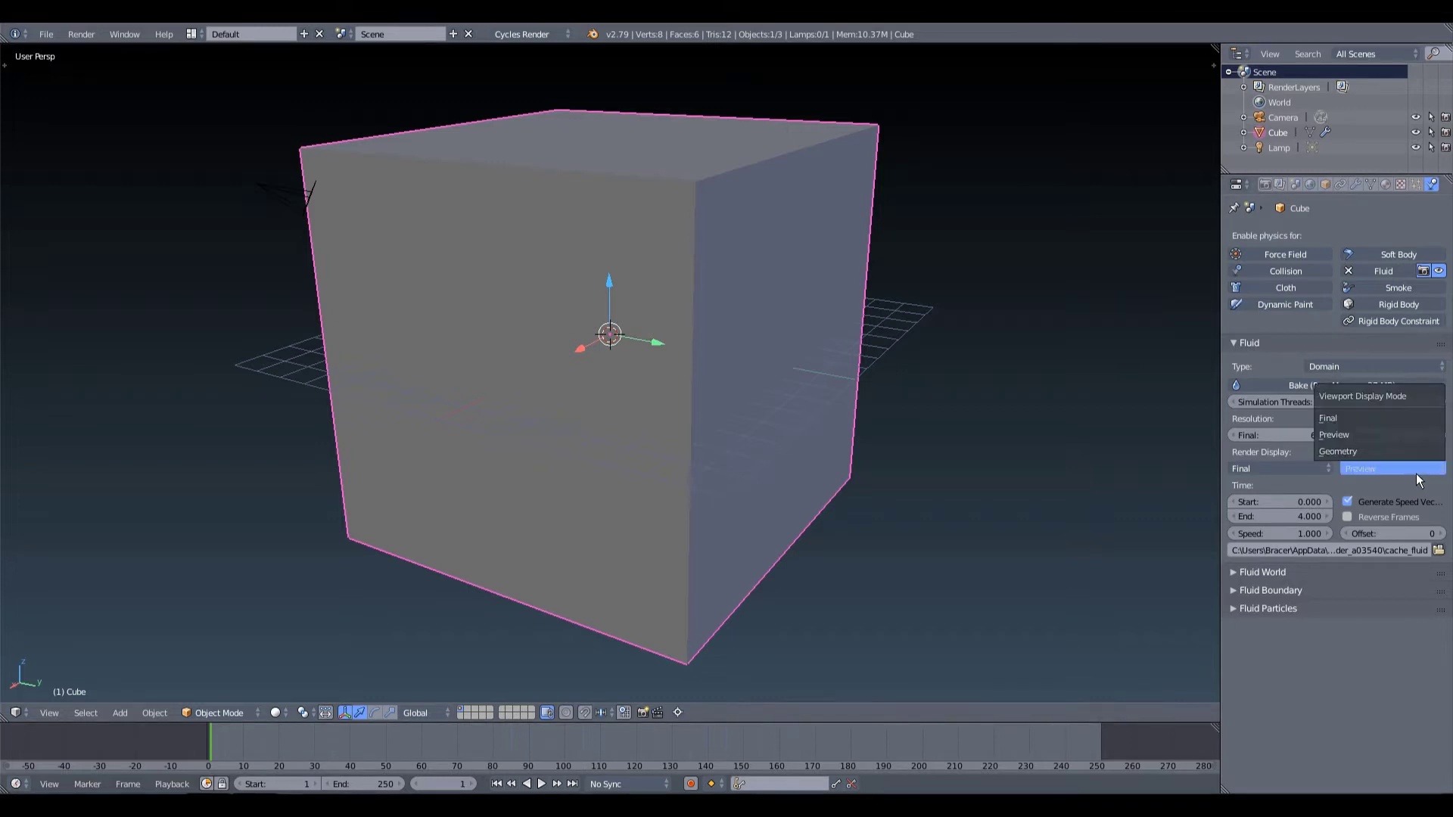
left_click(1359, 421)
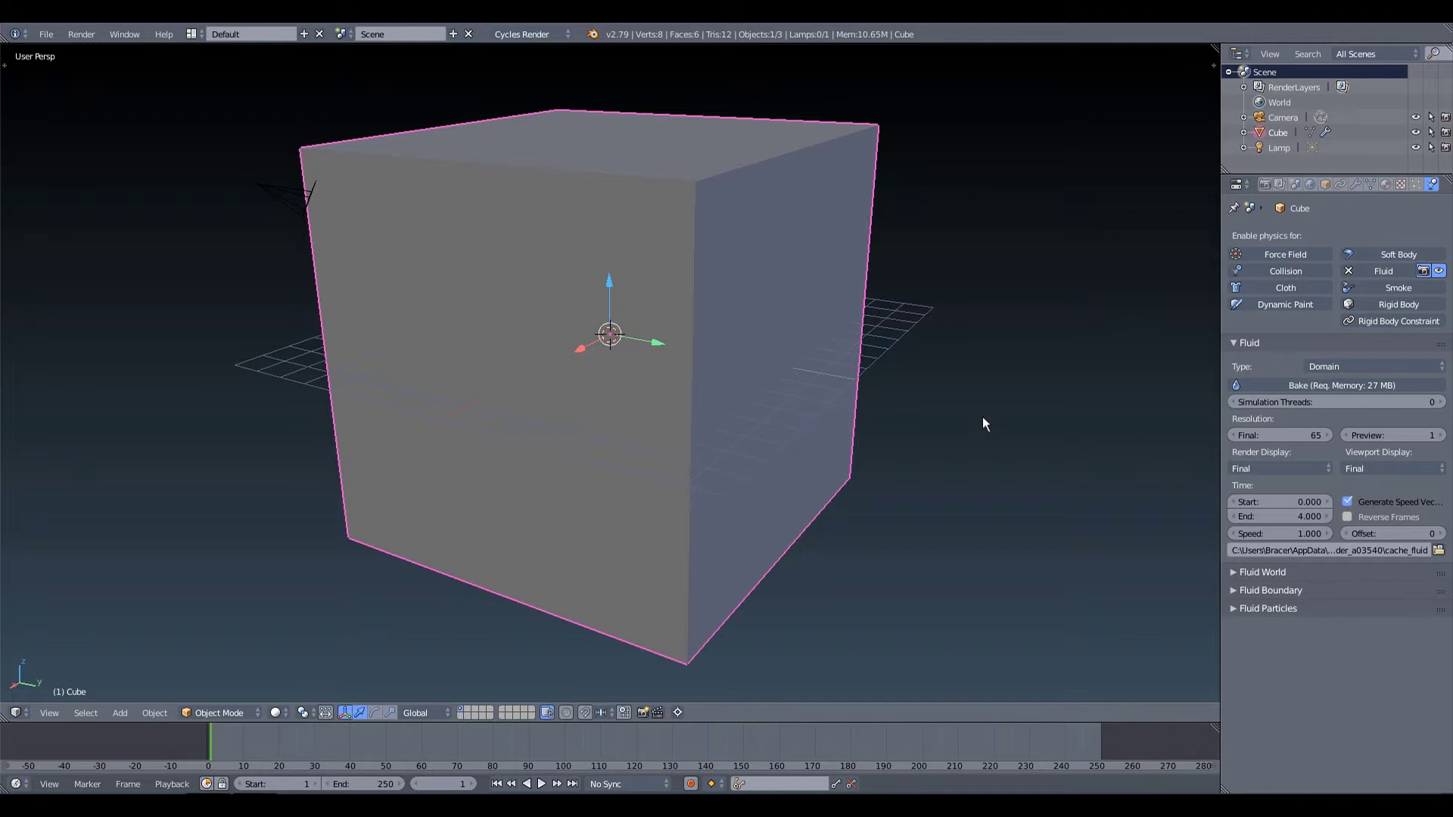
Step: Add a second cube inside the domain, switch to wireframe, and resize it with S 2
middle_click_drag(983, 419, 864, 447)
key("shift+a")
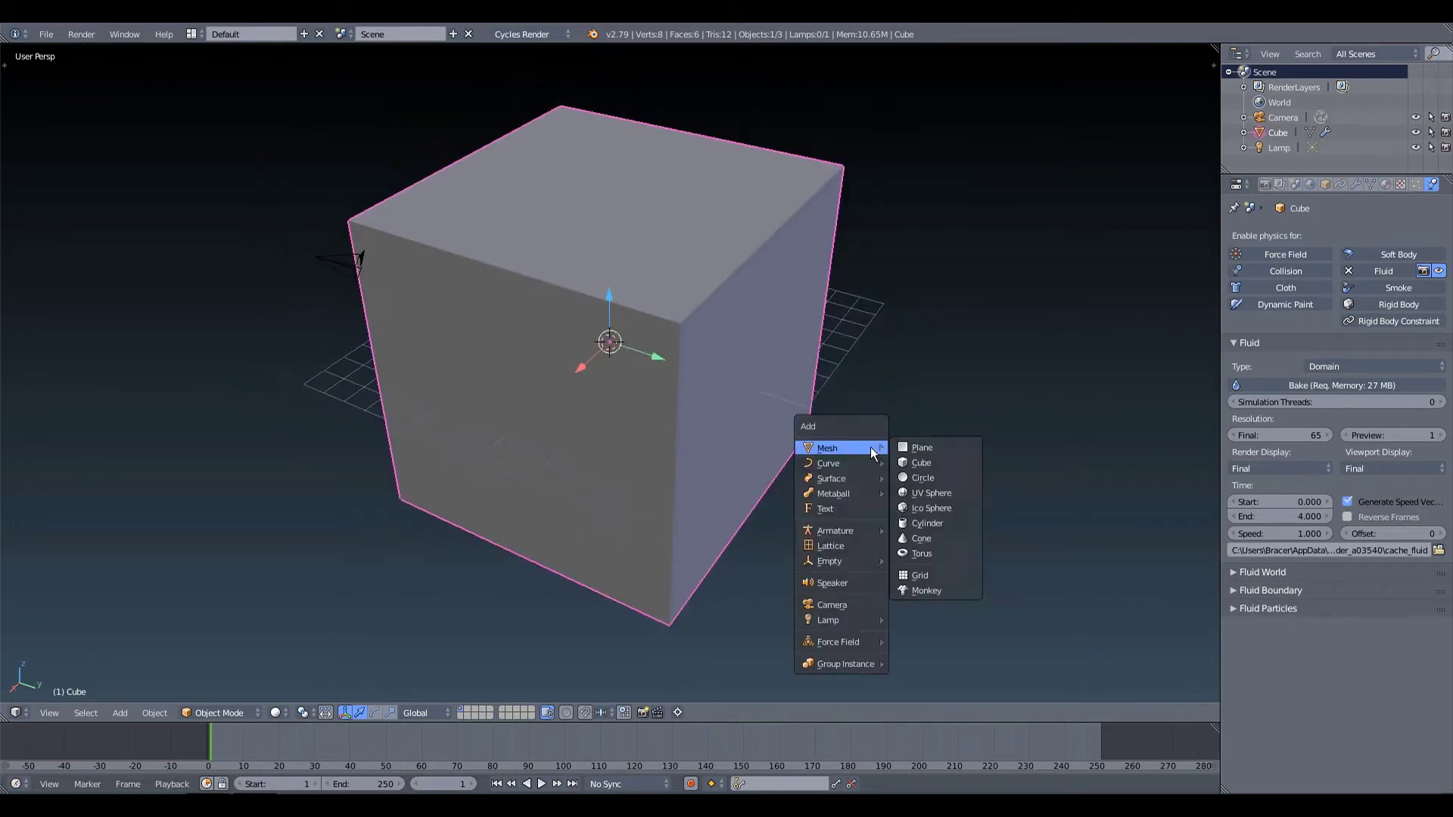
left_click(921, 462)
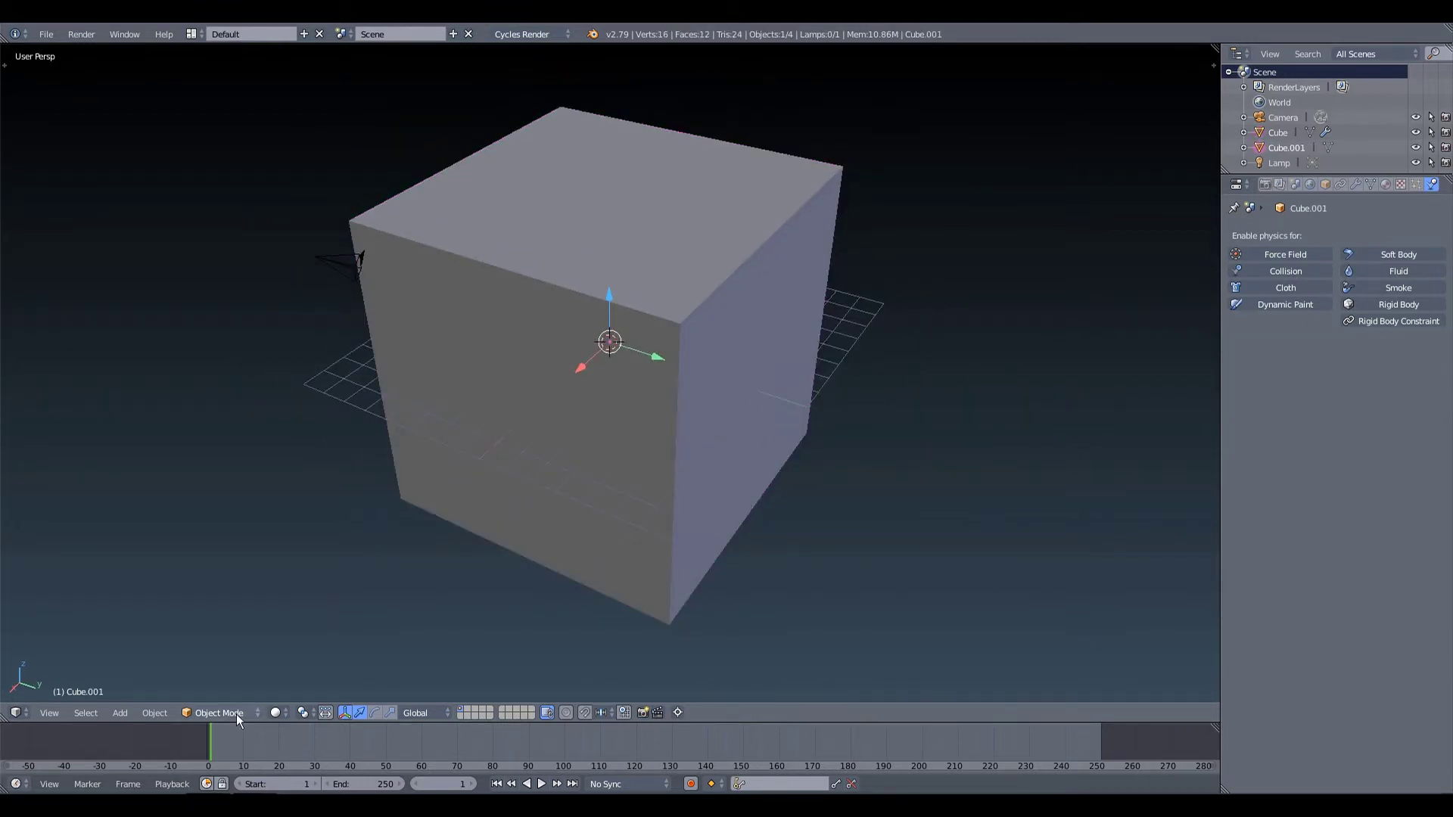
key("z")
middle_click_drag(333, 666, 643, 368)
key("s")
key("2")
key("Return")
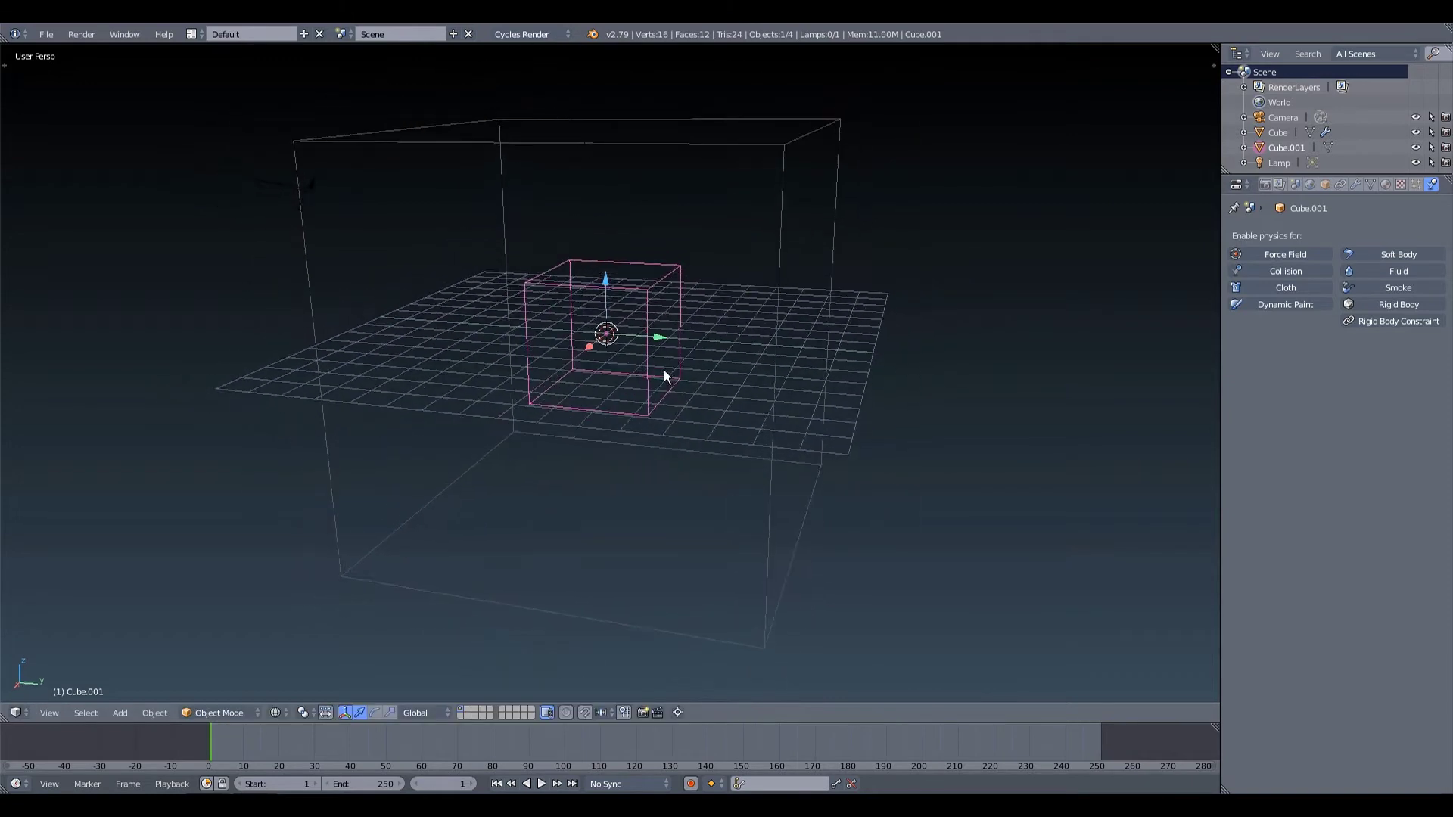
Step: Enable Fluid physics on the small cube with type set to Fluid
left_click(1367, 267)
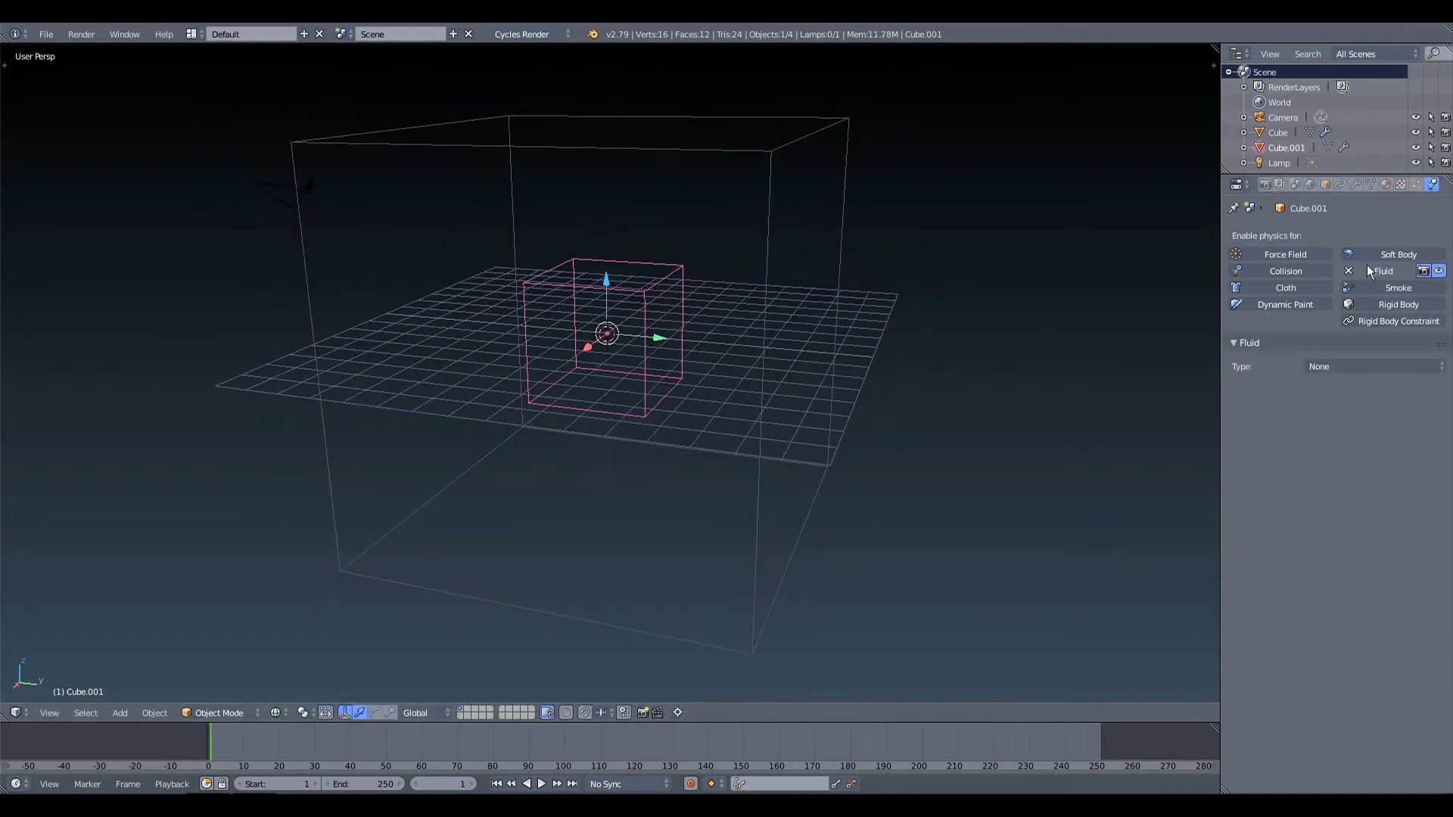
left_click(1326, 367)
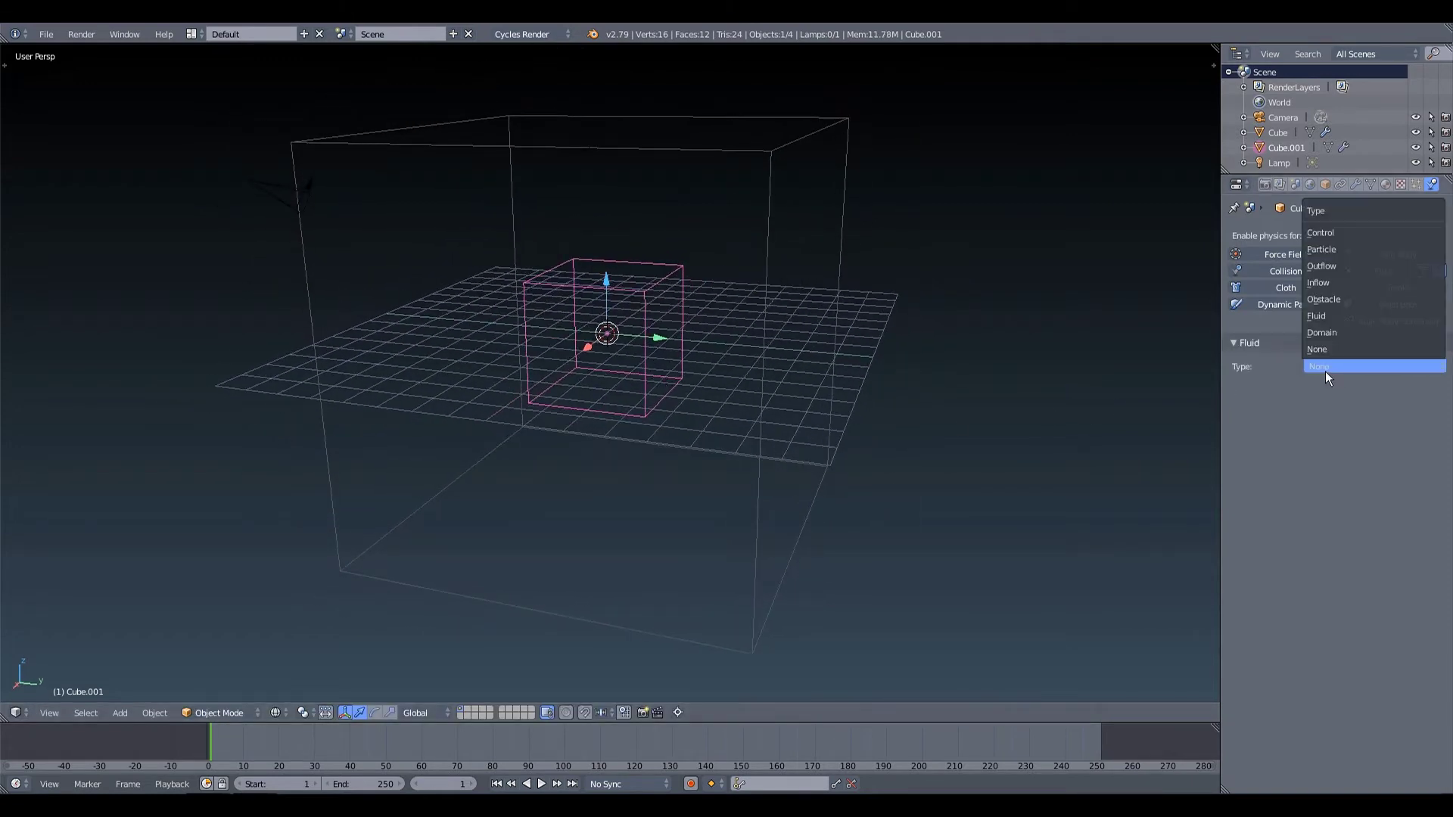
left_click(1332, 317)
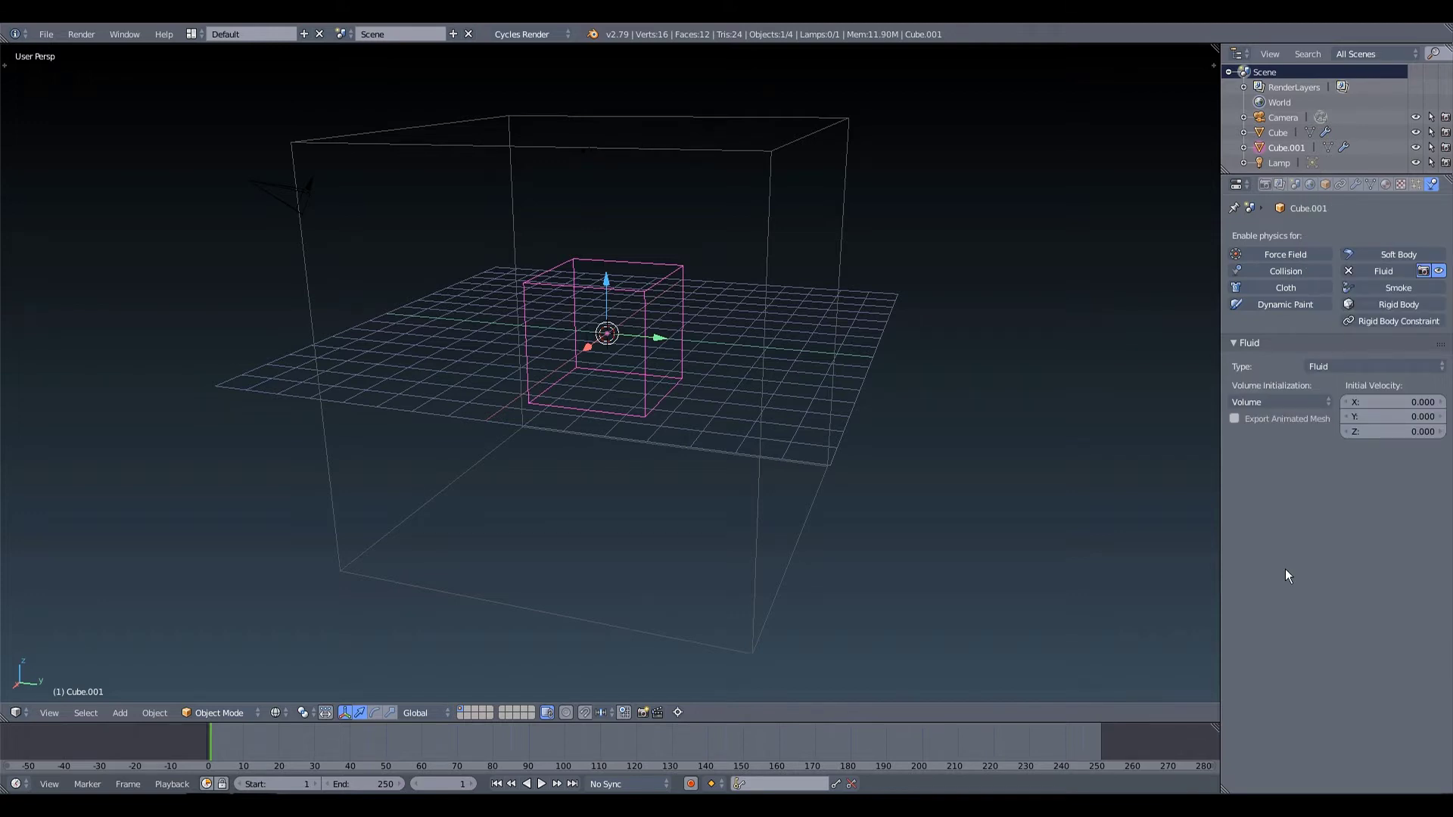
Step: Bake the fluid simulation on the domain and switch the viewport to Solid shading
right_click(828, 465)
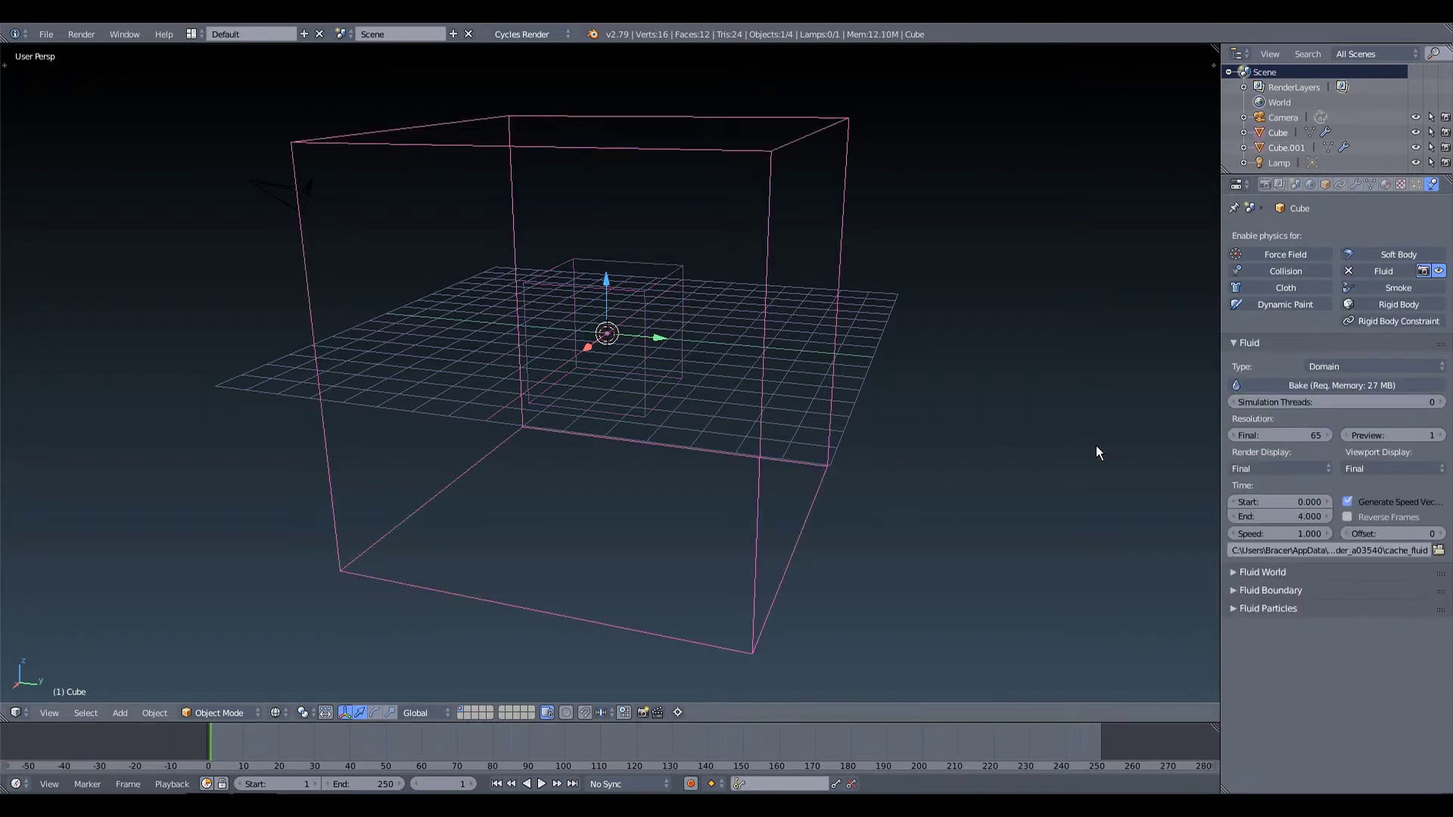
left_click(1288, 388)
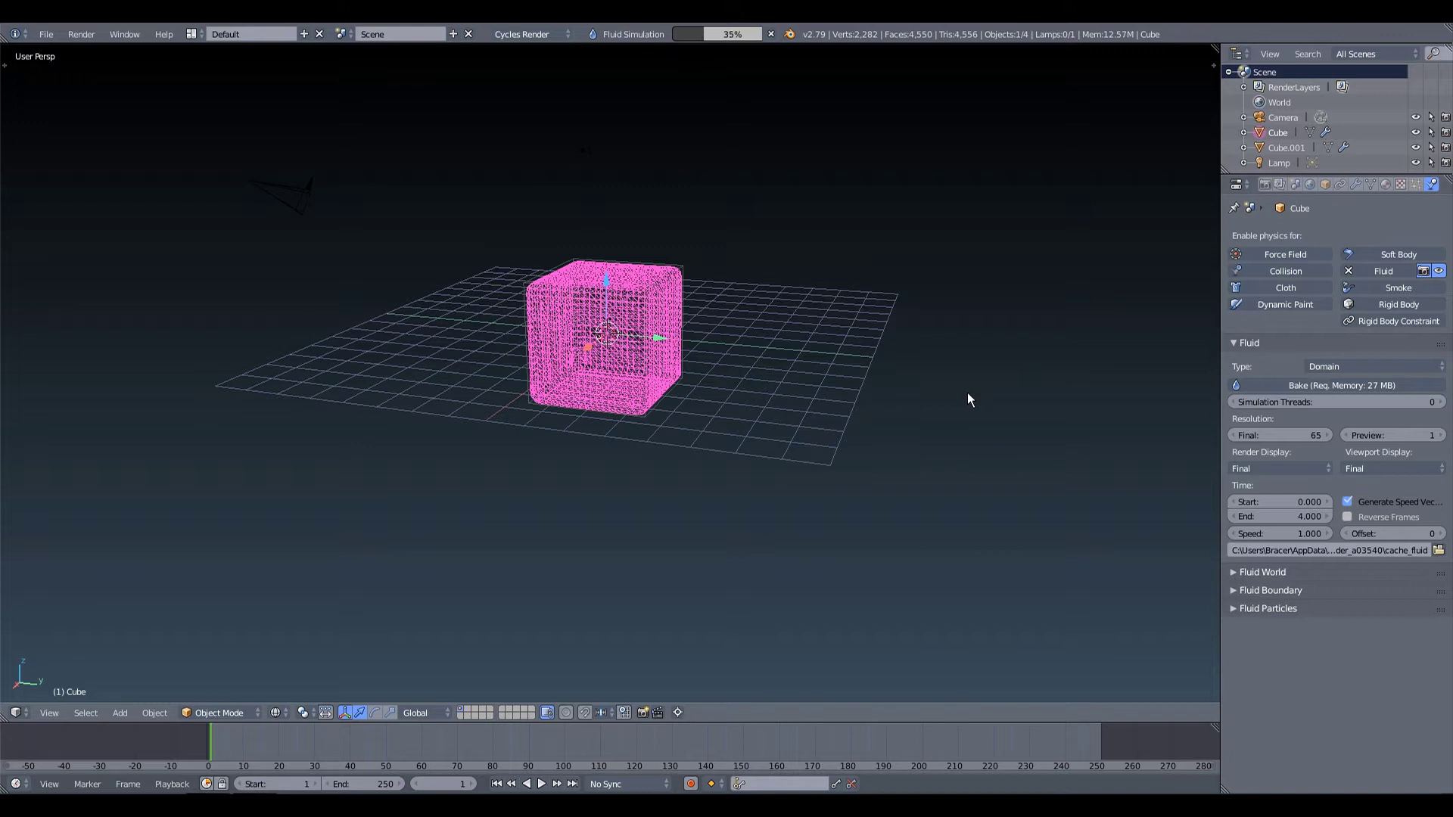
left_click(276, 713)
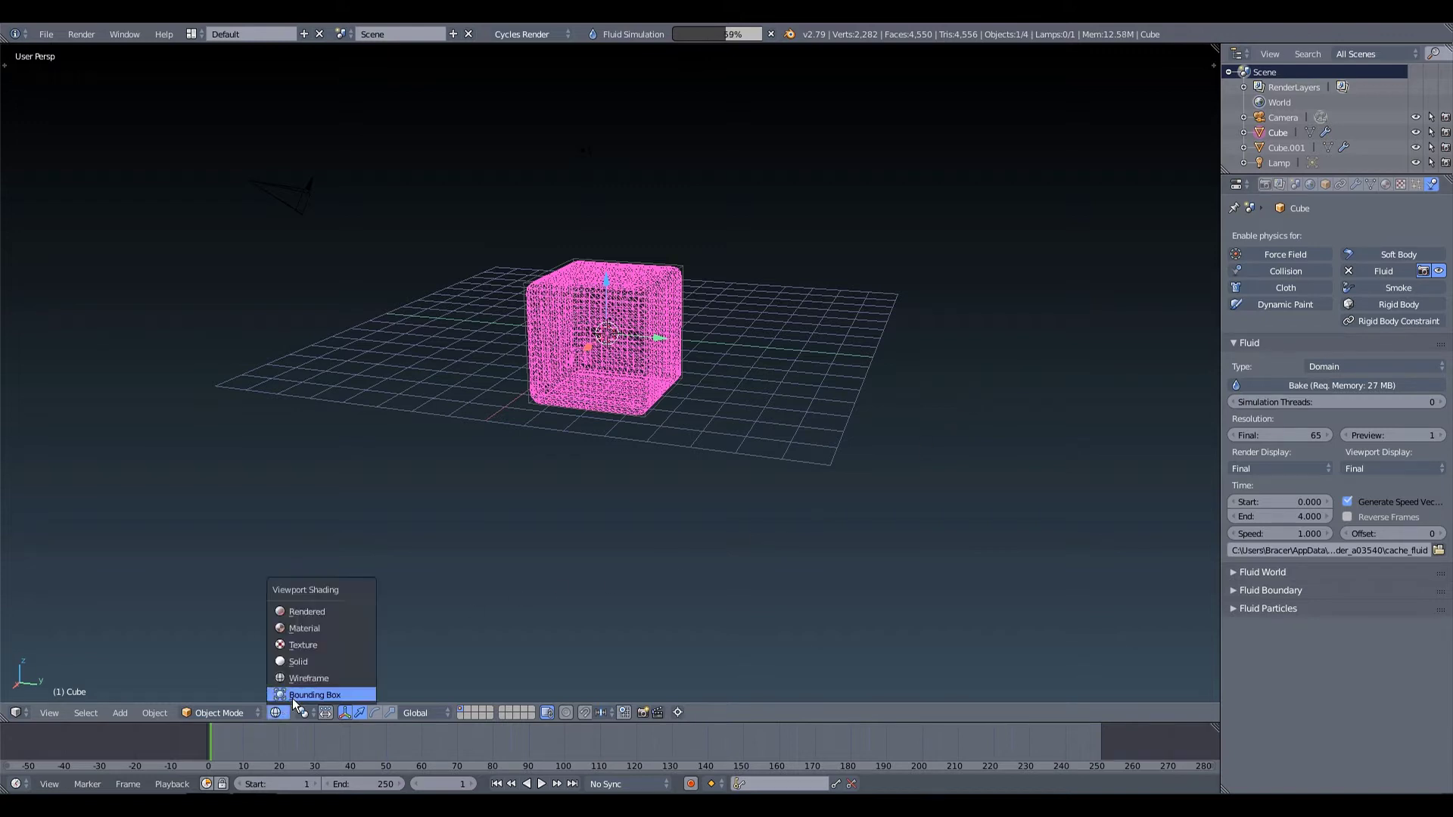
left_click(292, 698)
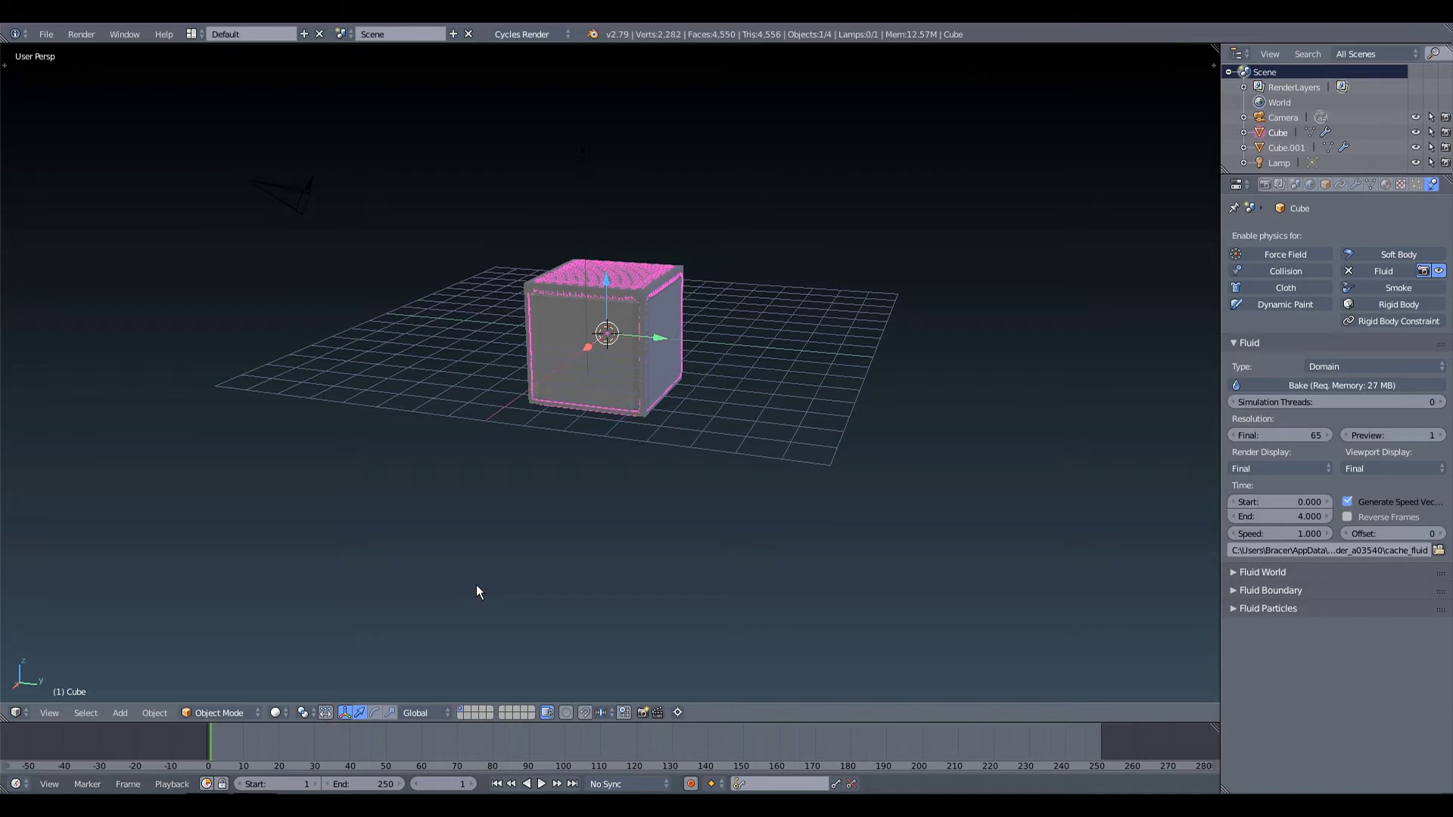
Step: Play and pause the baked simulation, then hide Cube.001 with its eye icon
left_click(542, 783)
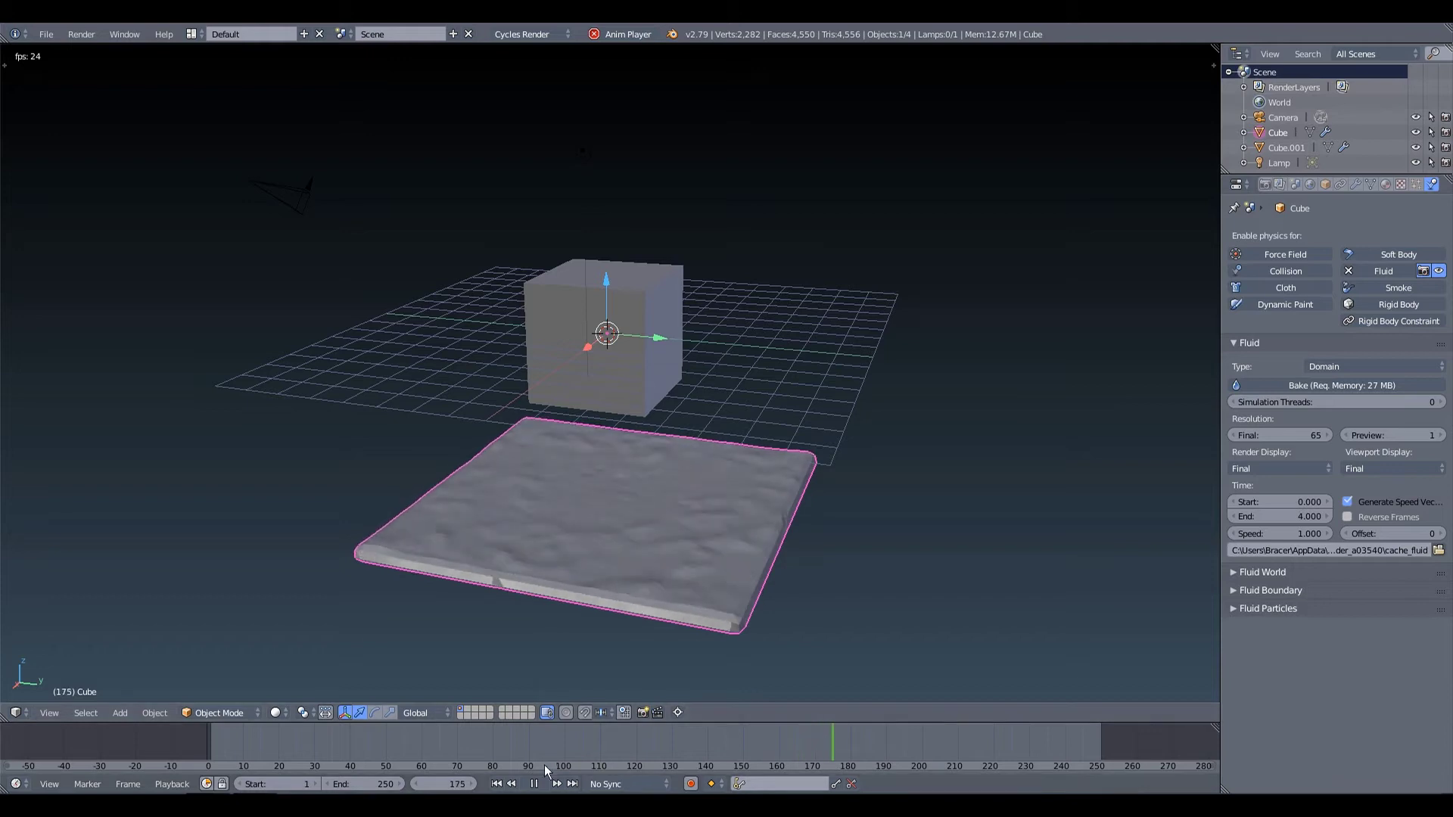
left_click(536, 784)
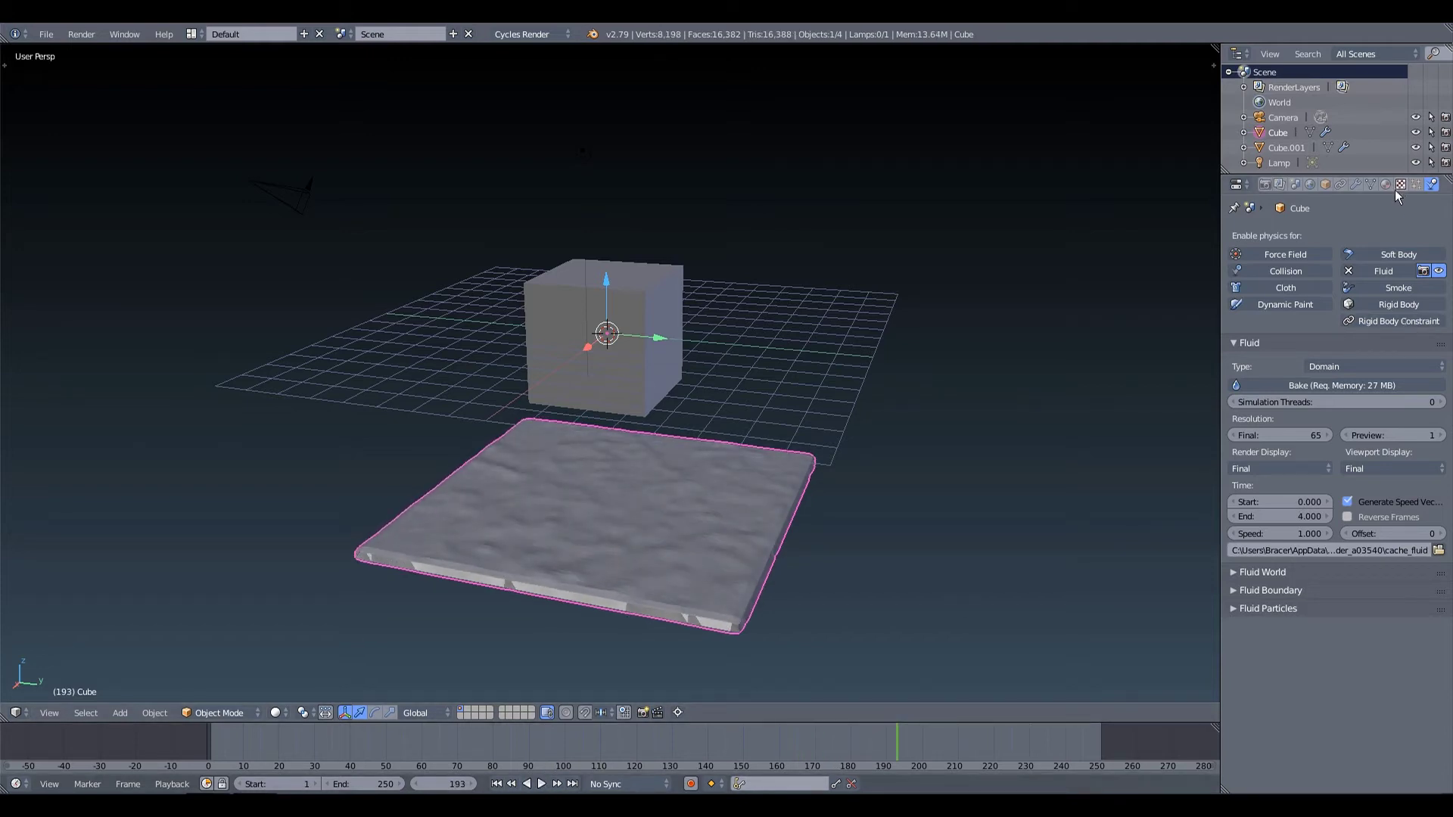
left_click(1415, 148)
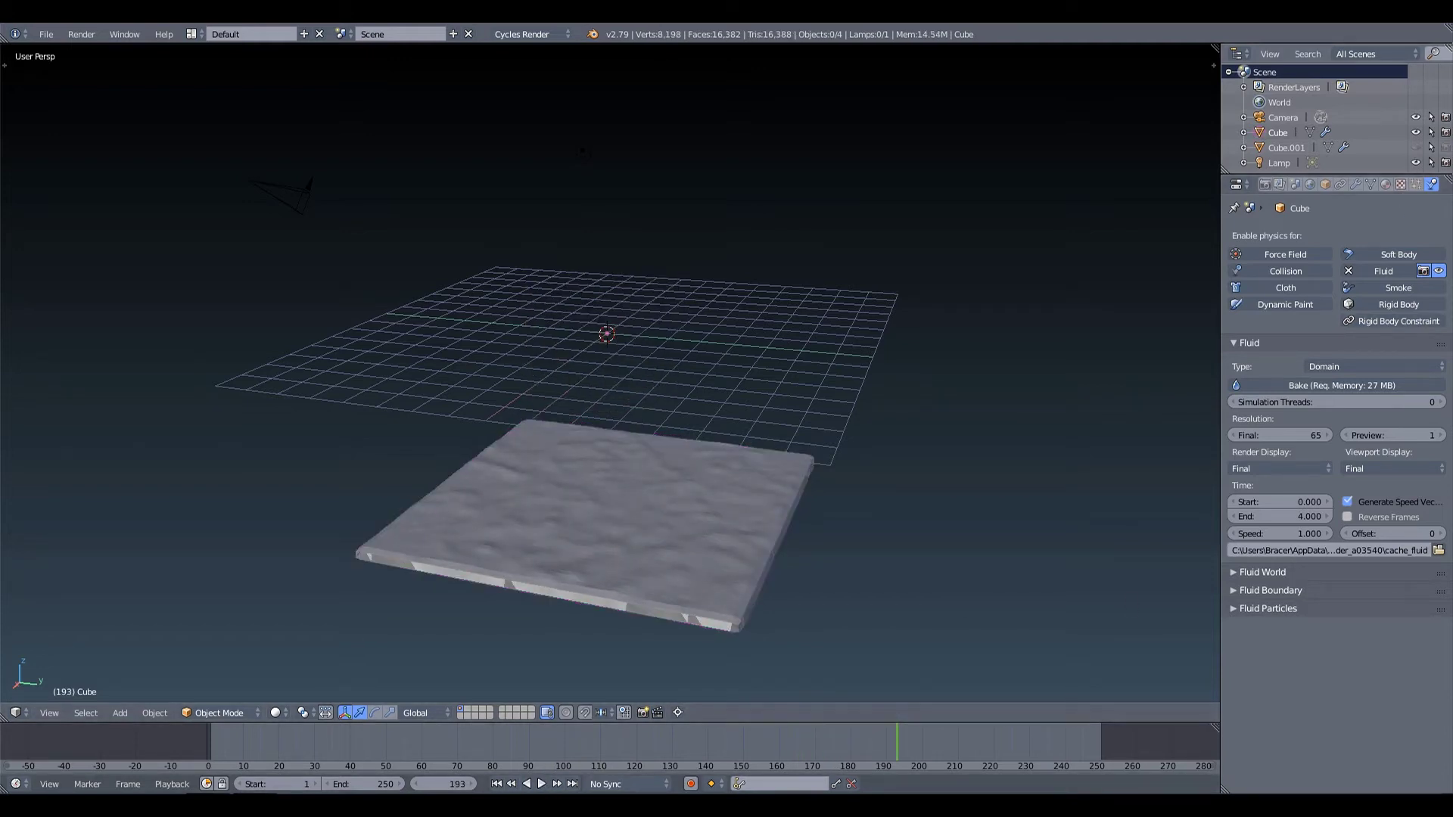
Step: Replay the splash animation and expand the domain's Fluid World panel
left_click(543, 784)
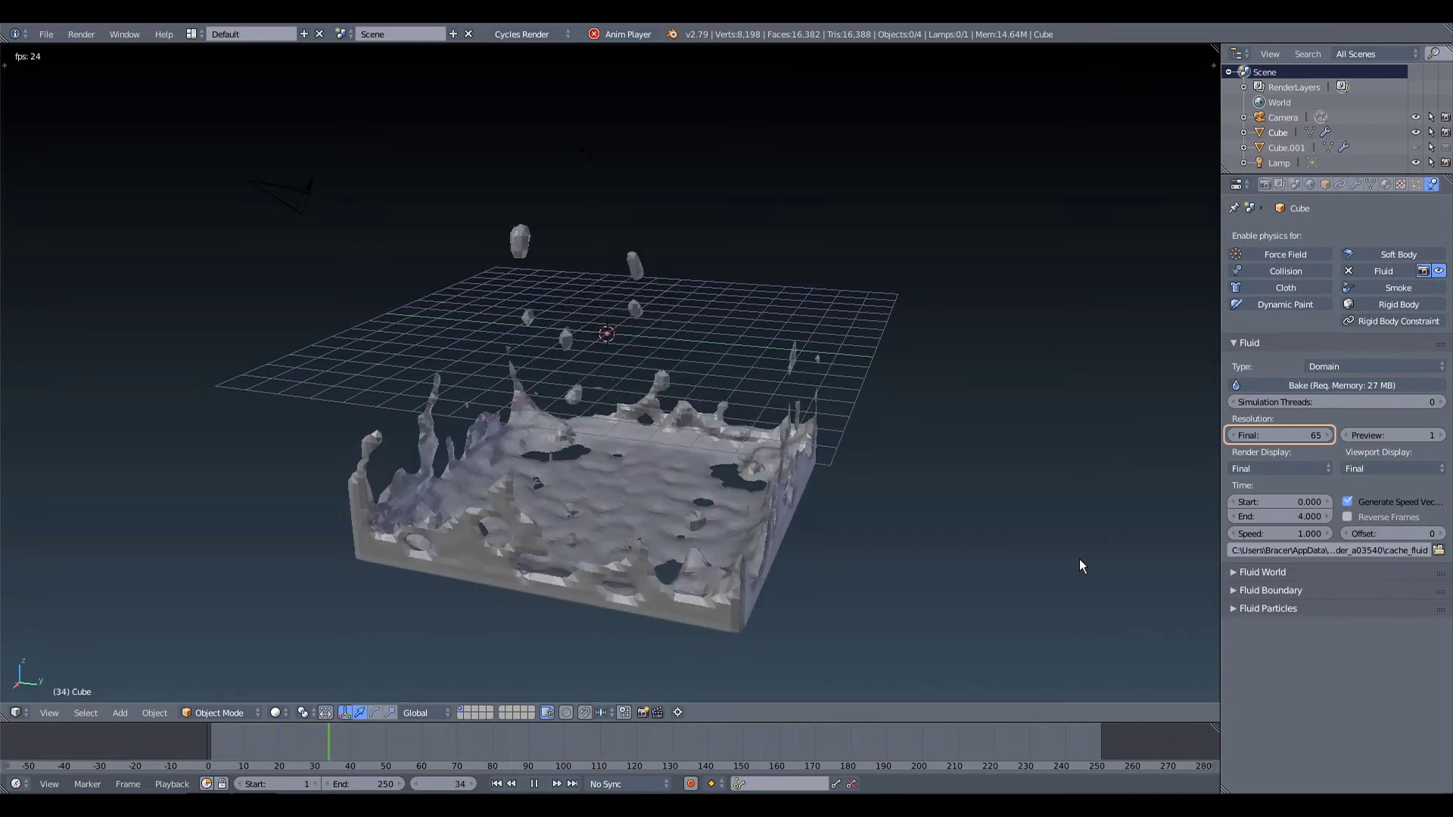
left_click(1233, 572)
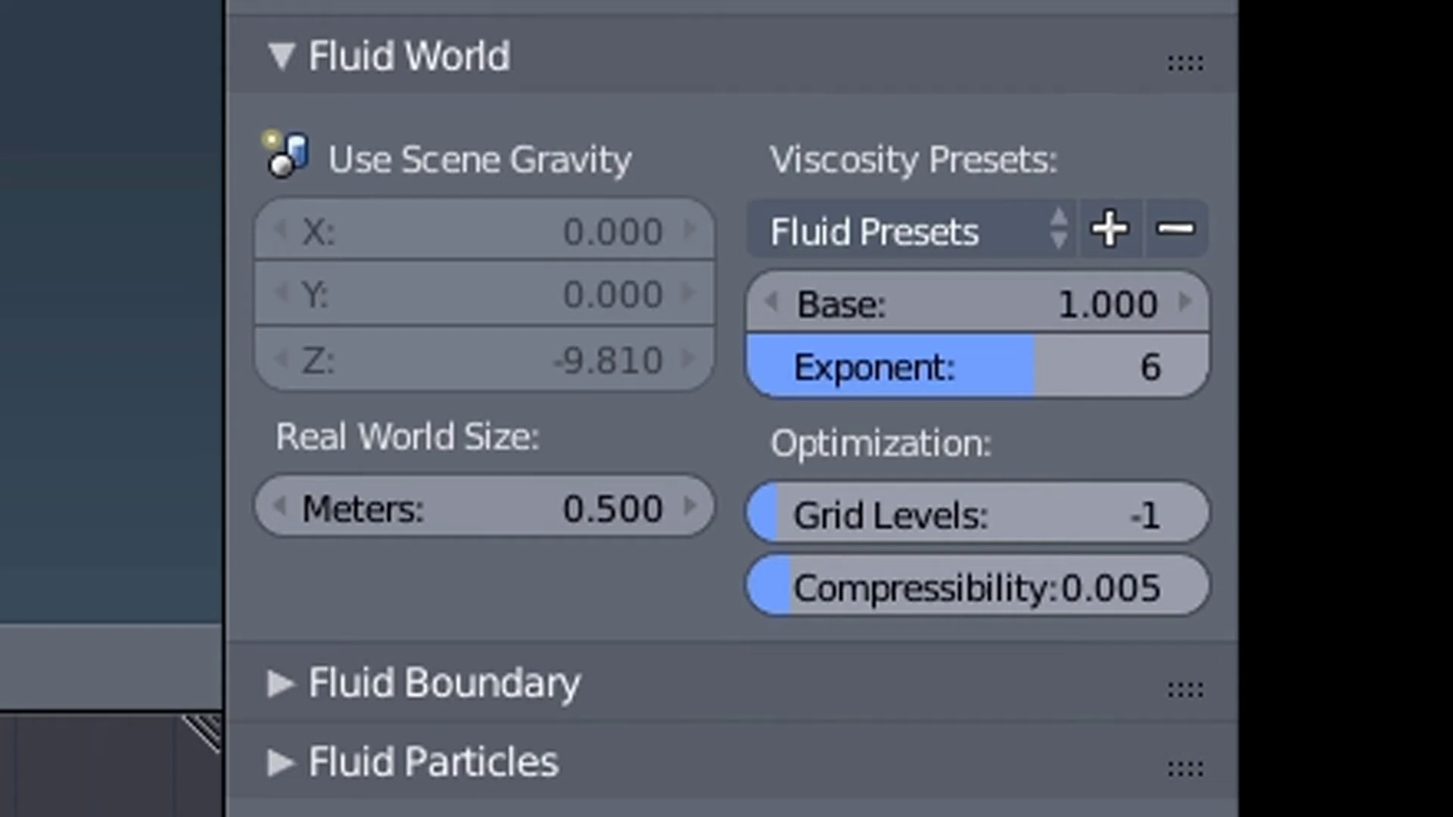
scroll(733, 409, "up", 5)
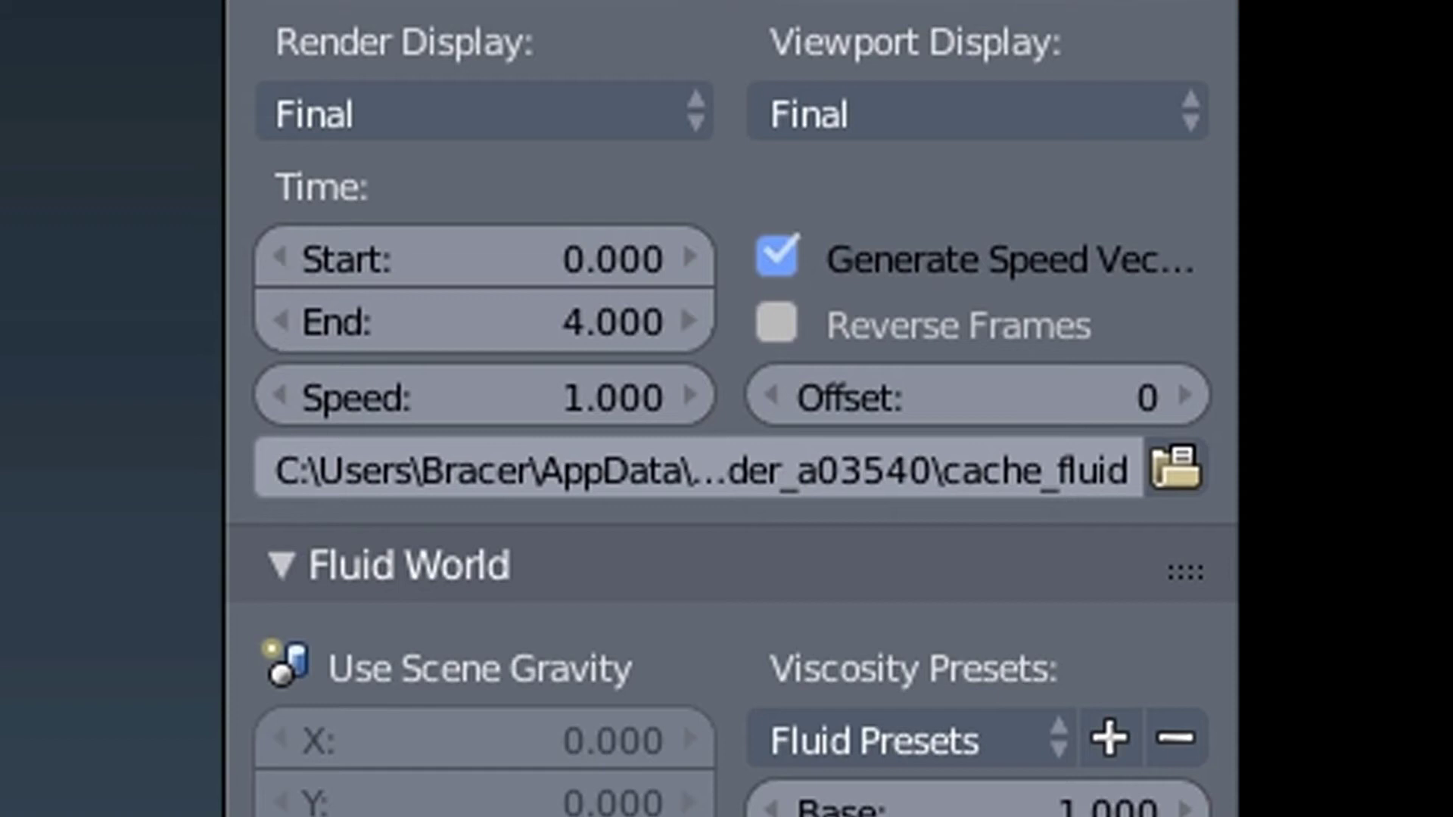